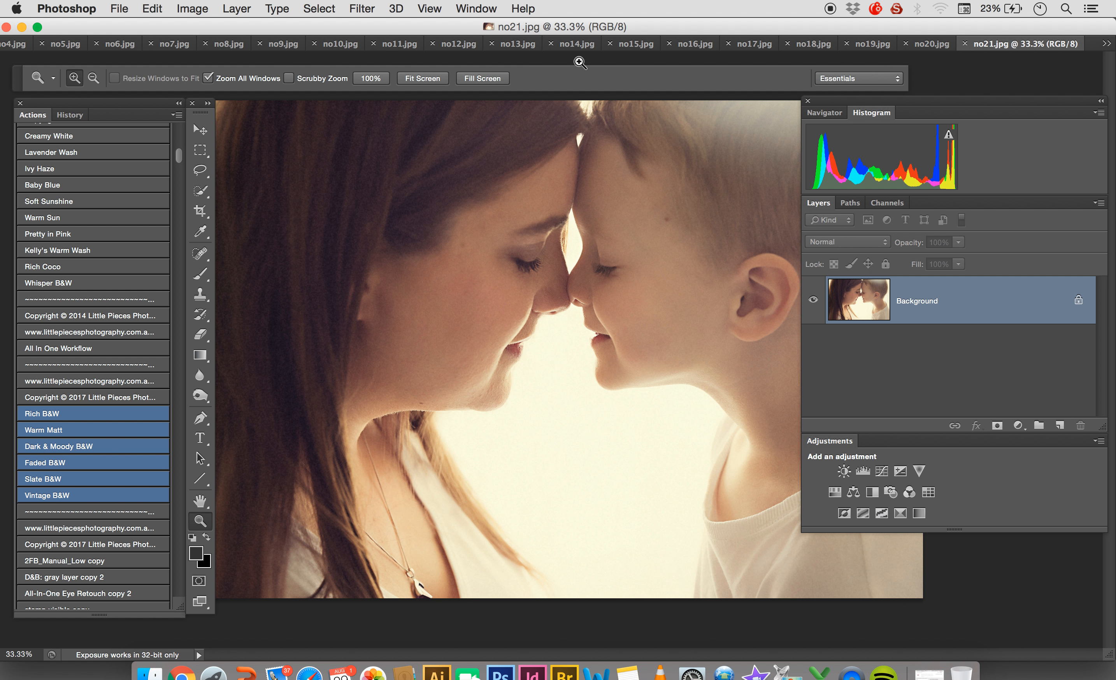
Generate a 1920 × 1080 pixel contact sheet from the open documents with Contact Sheet II, using 7 columns and 3 rows.
left_click(1105, 46)
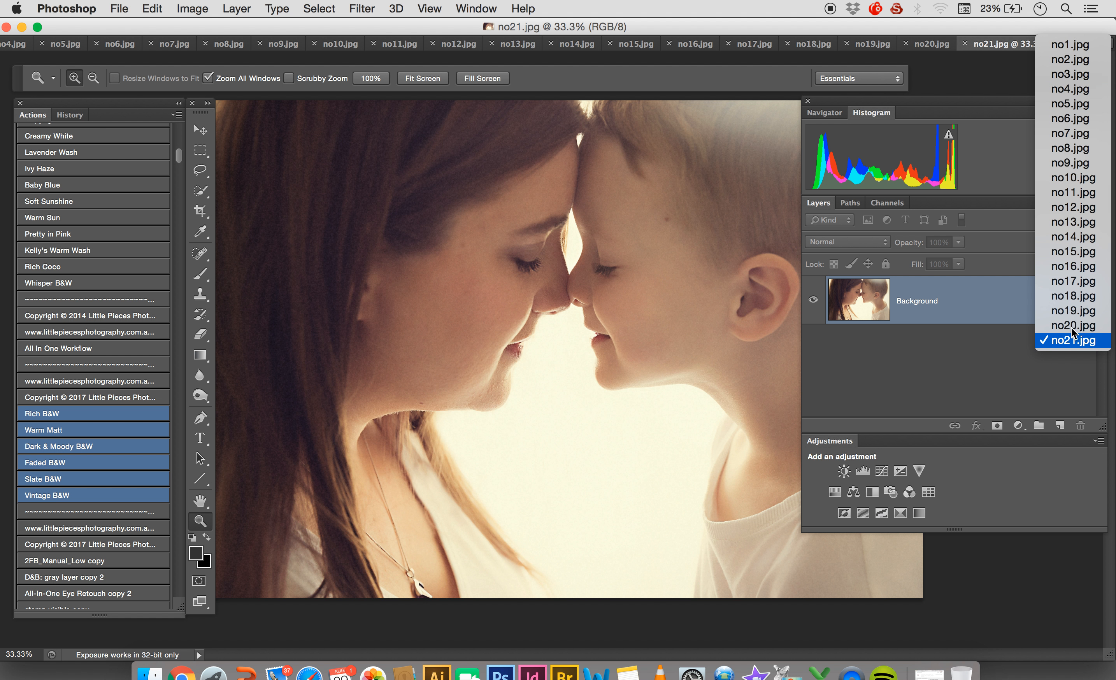
left_click(119, 10)
left_click(119, 10)
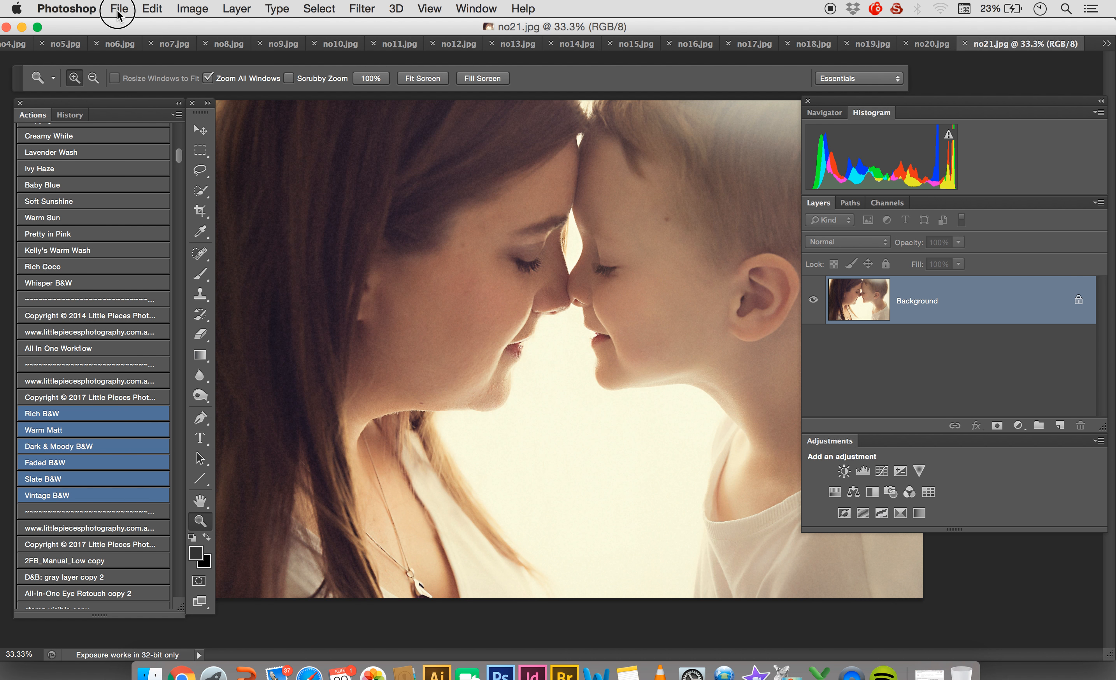
mouse_move(178, 339)
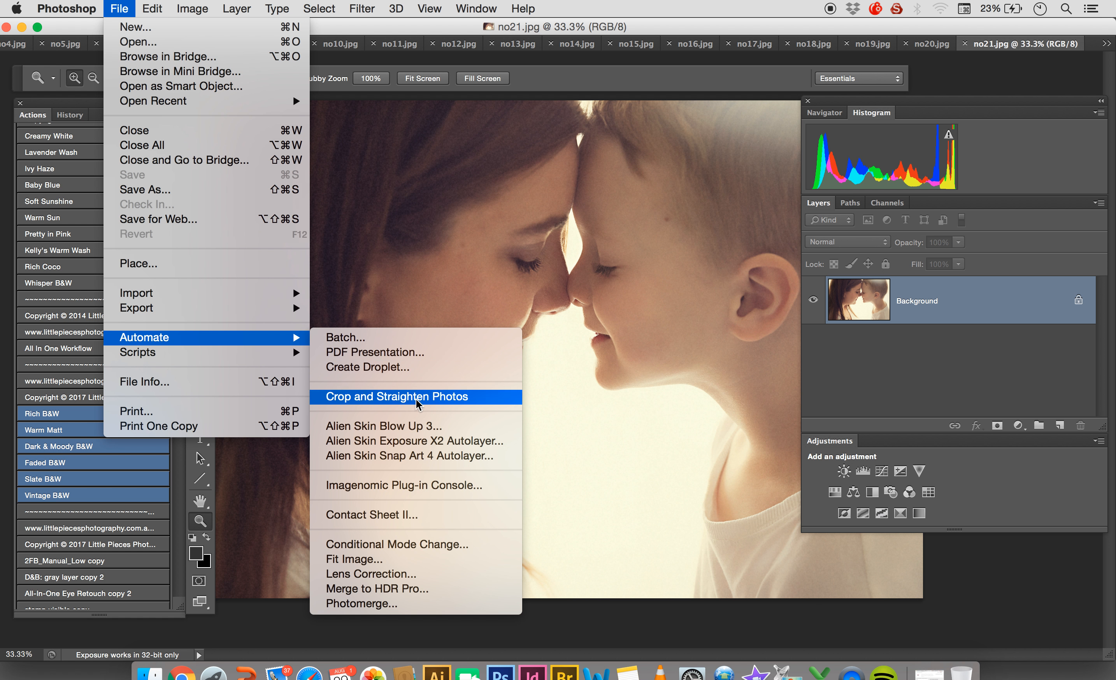
left_click(399, 518)
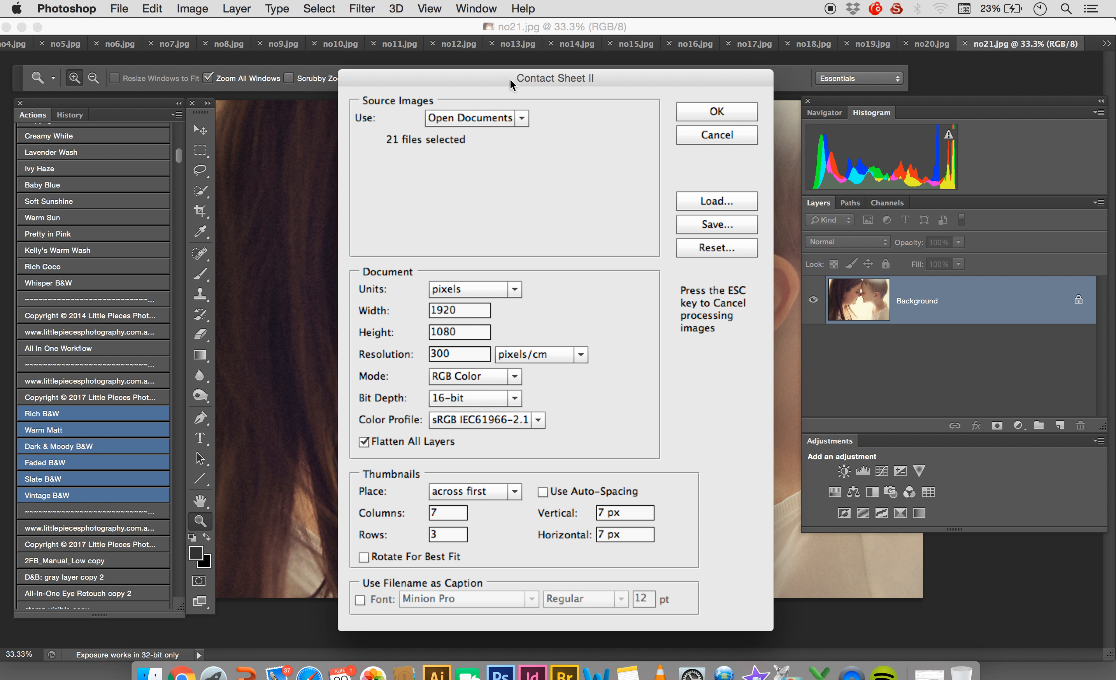
left_click(523, 114)
left_click(523, 114)
left_click(731, 113)
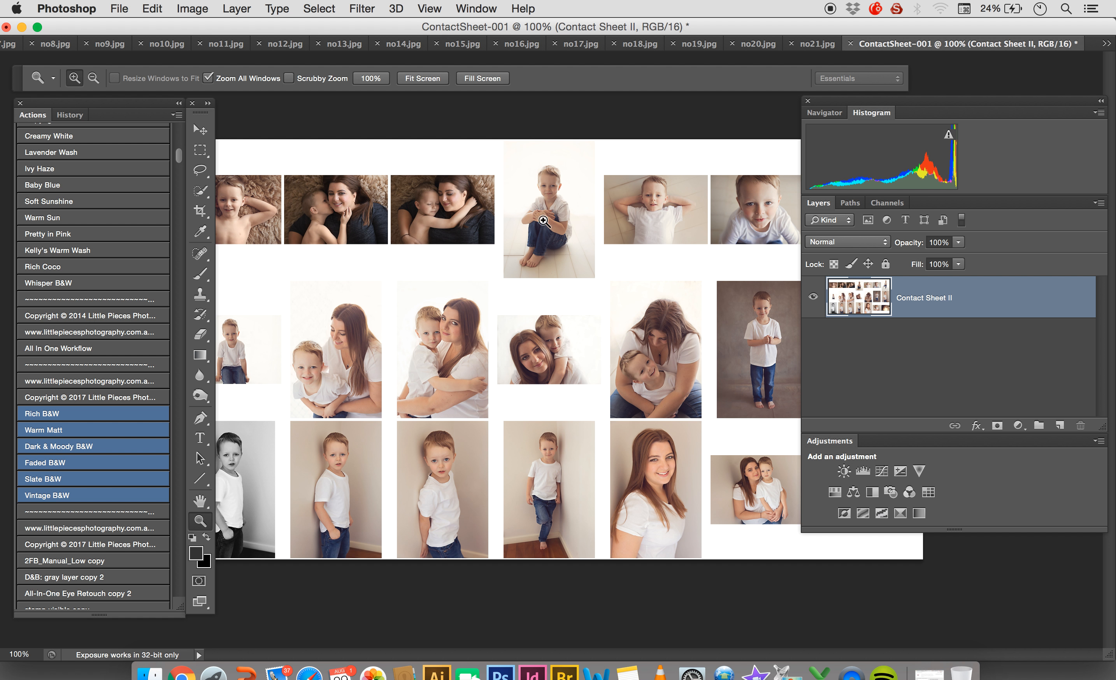
Choose the 3055 px logo brush for the Brush Tool and set the brush opacity to 100%.
left_click_drag(800, 353, 944, 367)
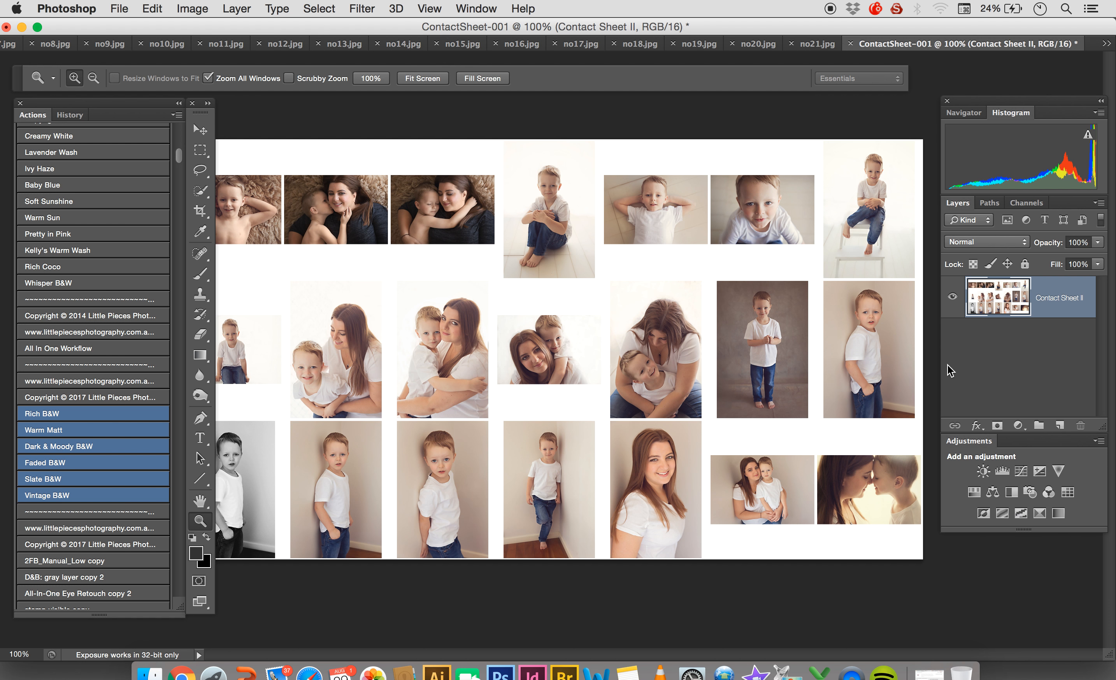
left_click(556, 378, "alt")
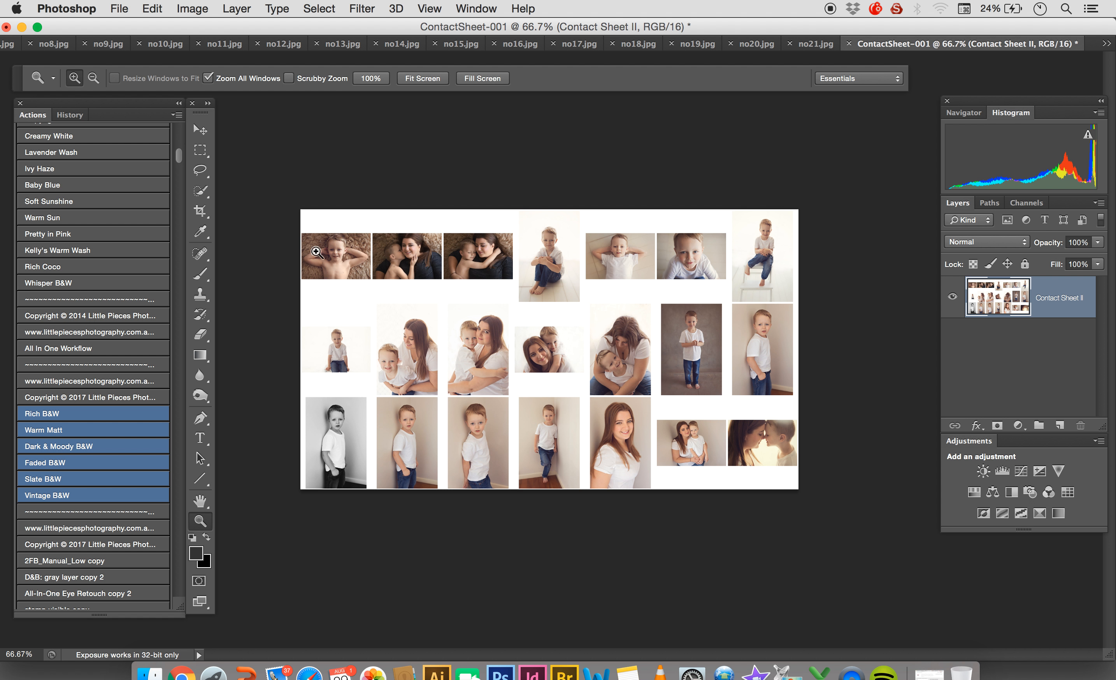
left_click(204, 275)
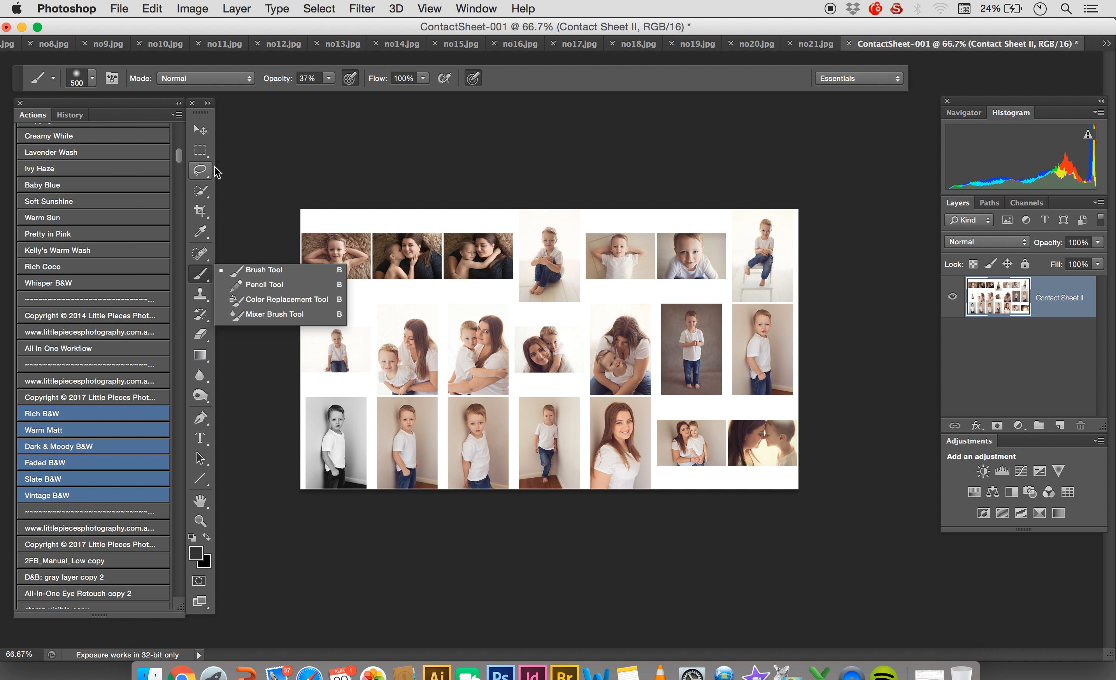
left_click(91, 79)
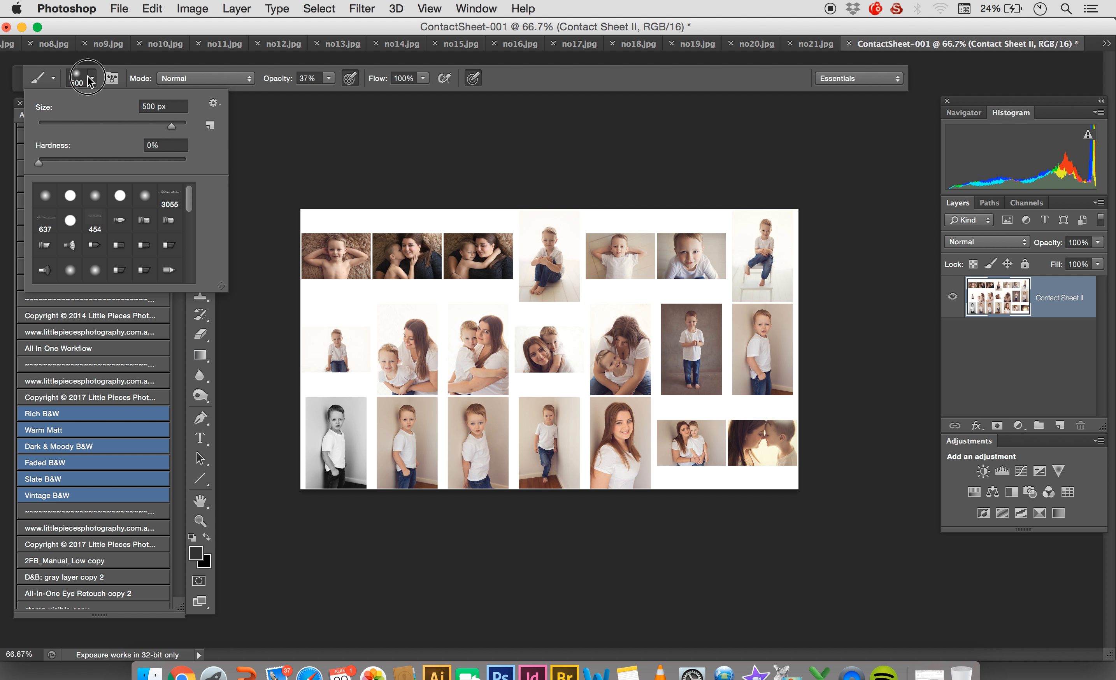
left_click(170, 197)
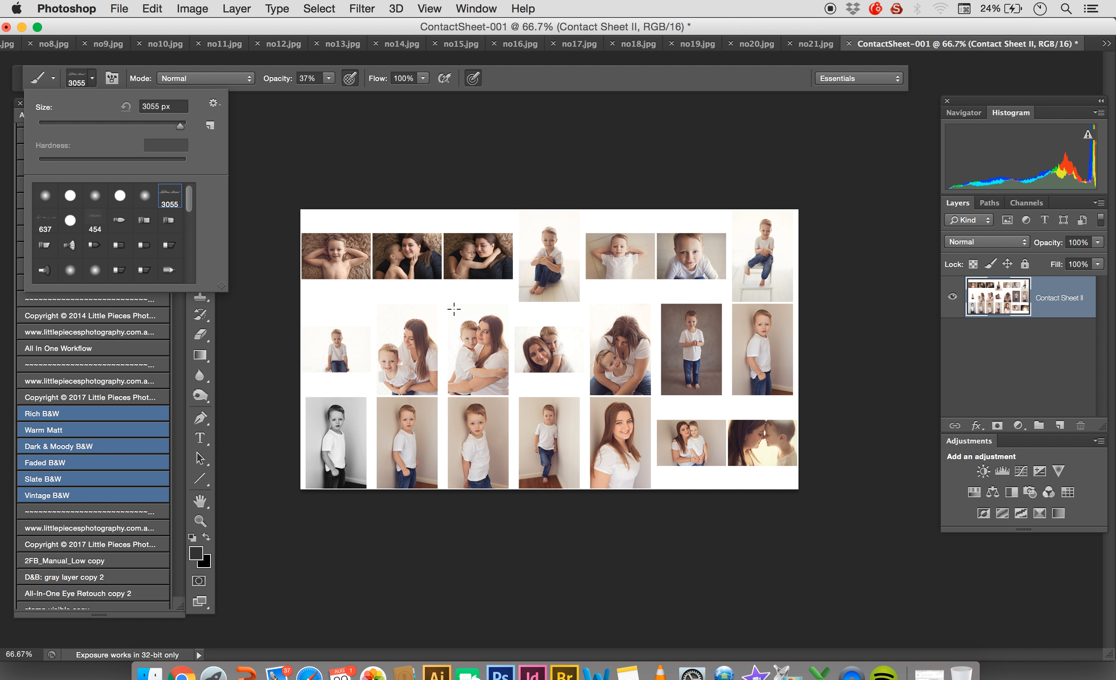
left_click(328, 80)
left_click(381, 93)
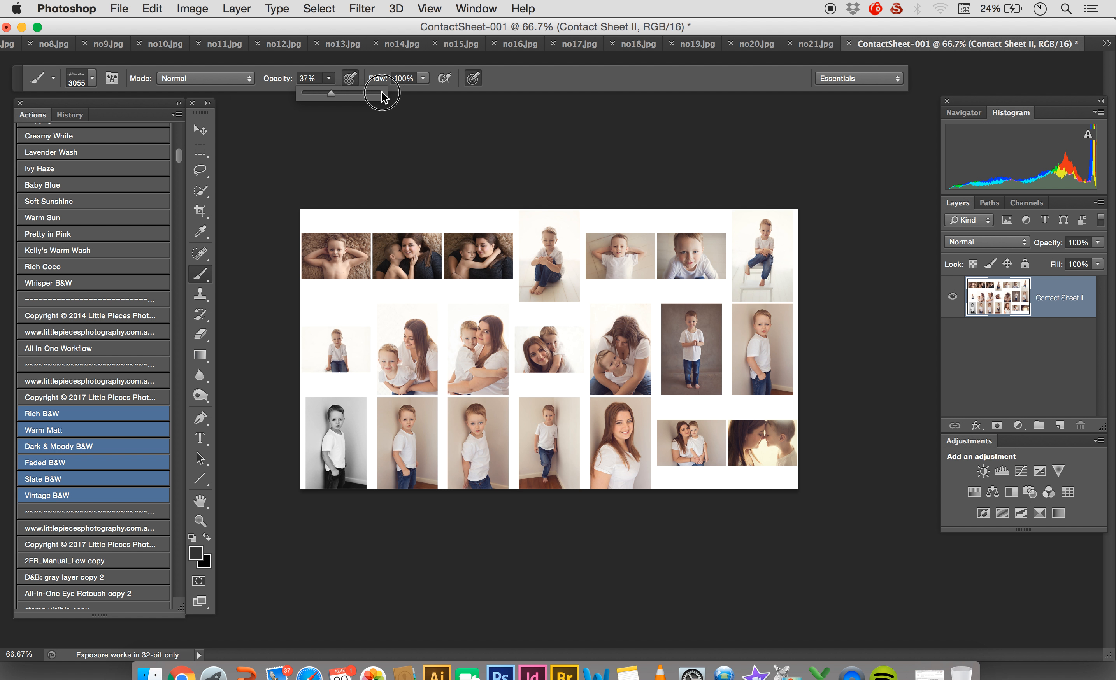
left_click(478, 260)
Try stamping the oversized logo brush on a duplicate layer and on the original contact sheet layer, removing each attempt.
key("bracketright")
key("bracketright")
key("bracketright")
key("bracketright")
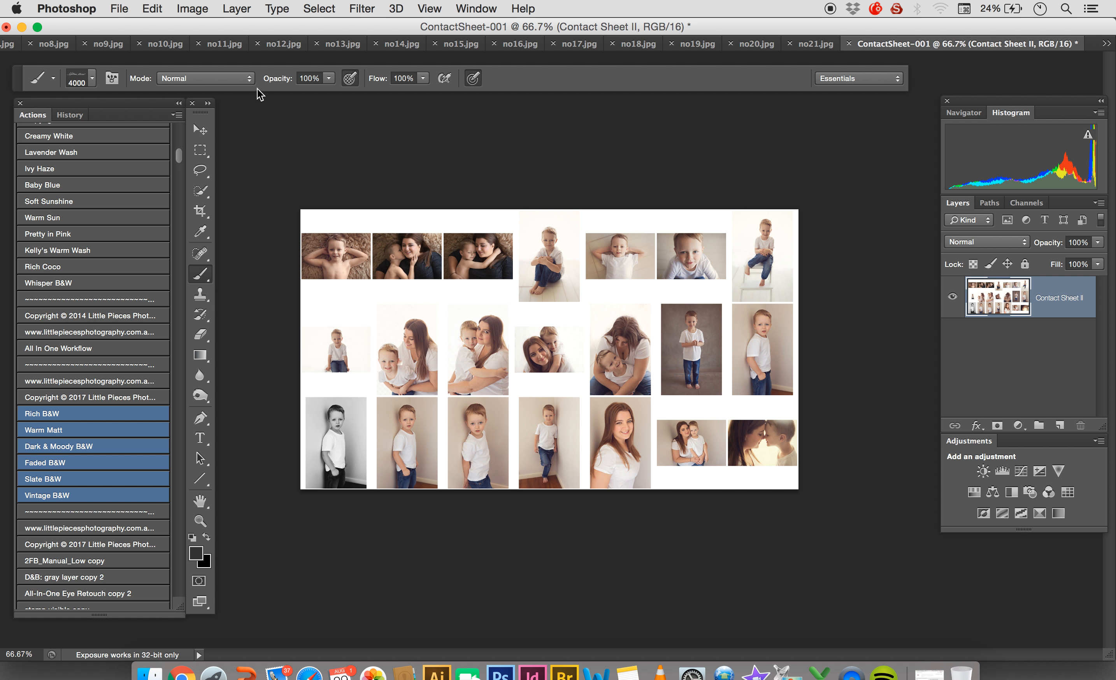
left_click(54, 79)
left_click(54, 79)
key("super+j")
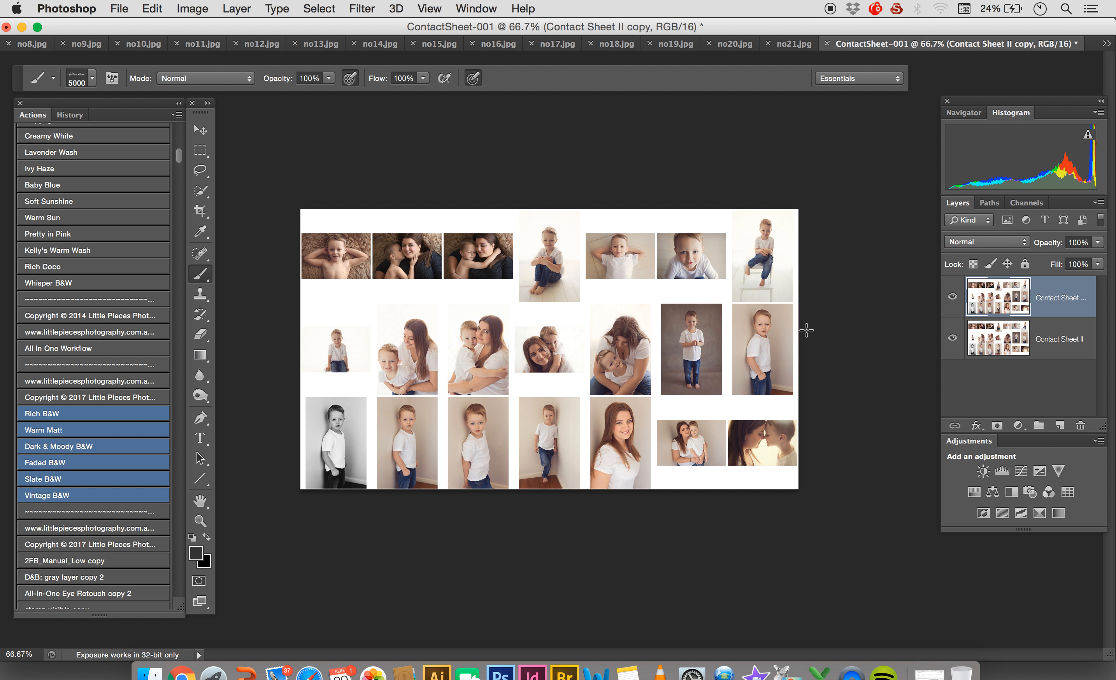
left_click(565, 296)
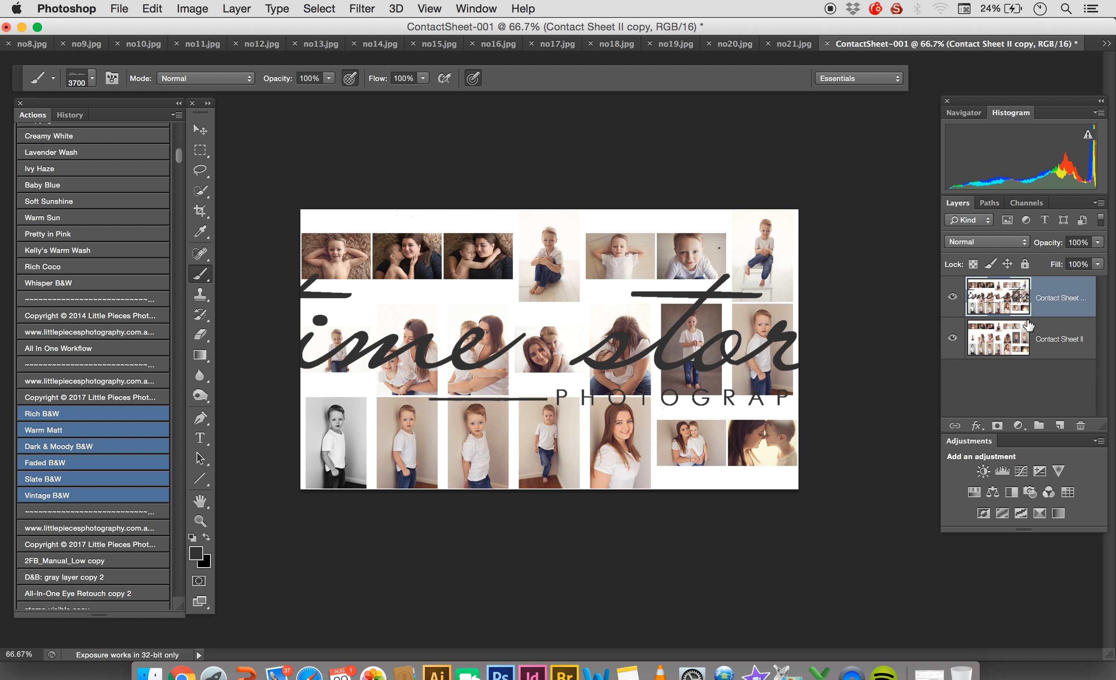
key("Delete")
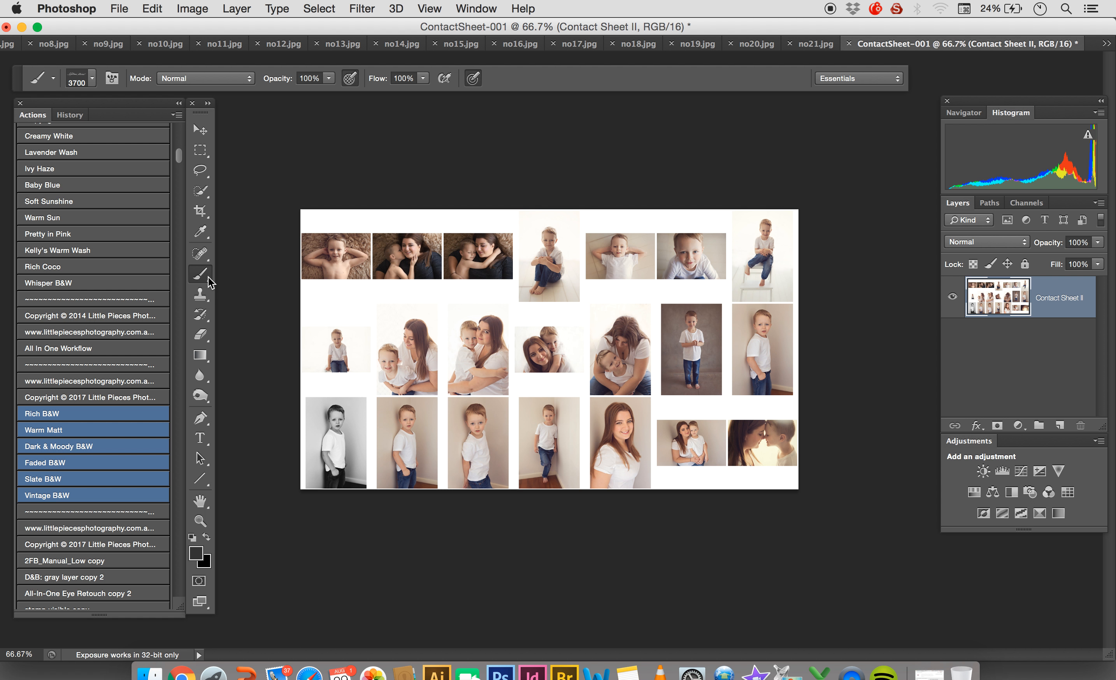
left_click(437, 271)
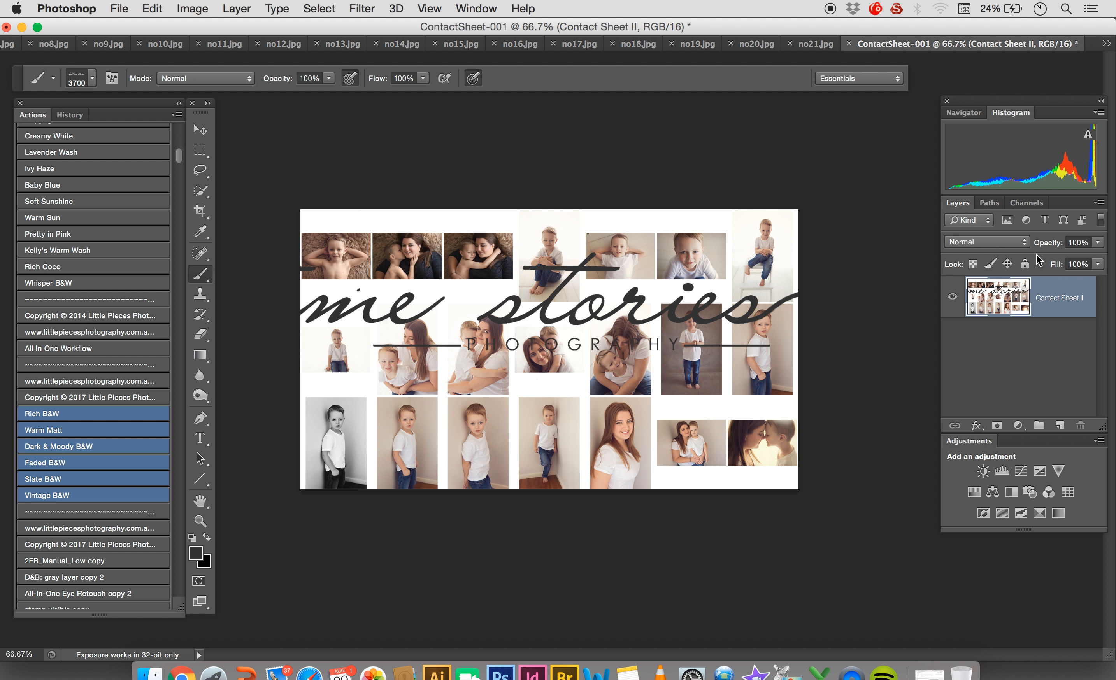
key("super+z")
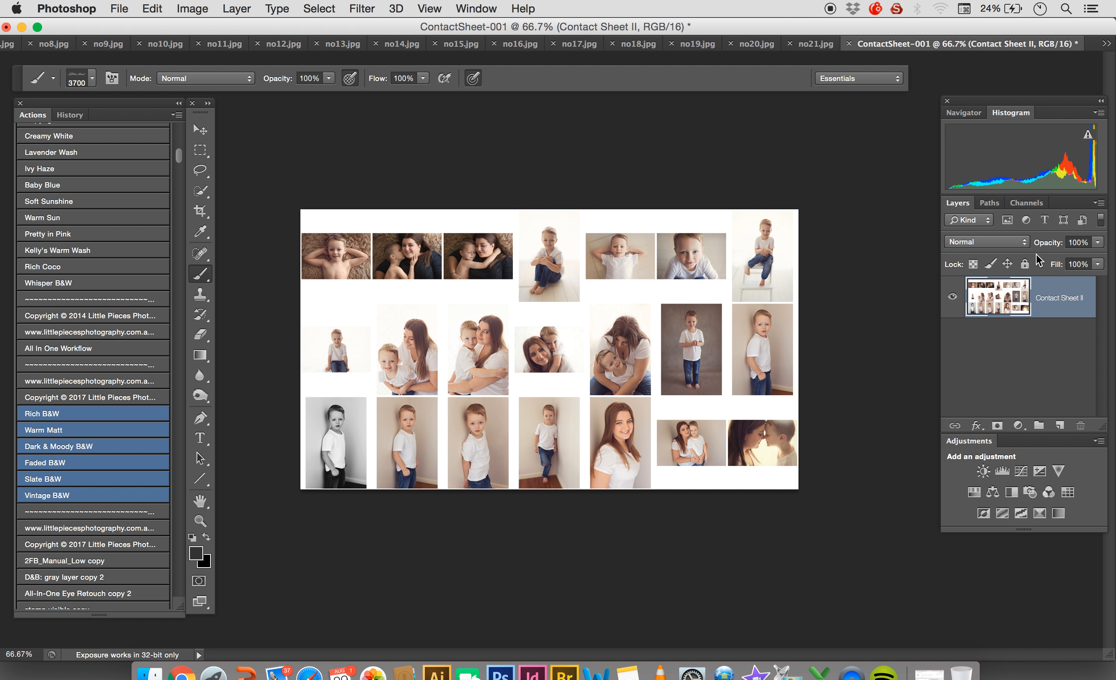
Duplicate the contact sheet layer and reselect the 3055 px logo brush at a size of 66 px.
key("super+j")
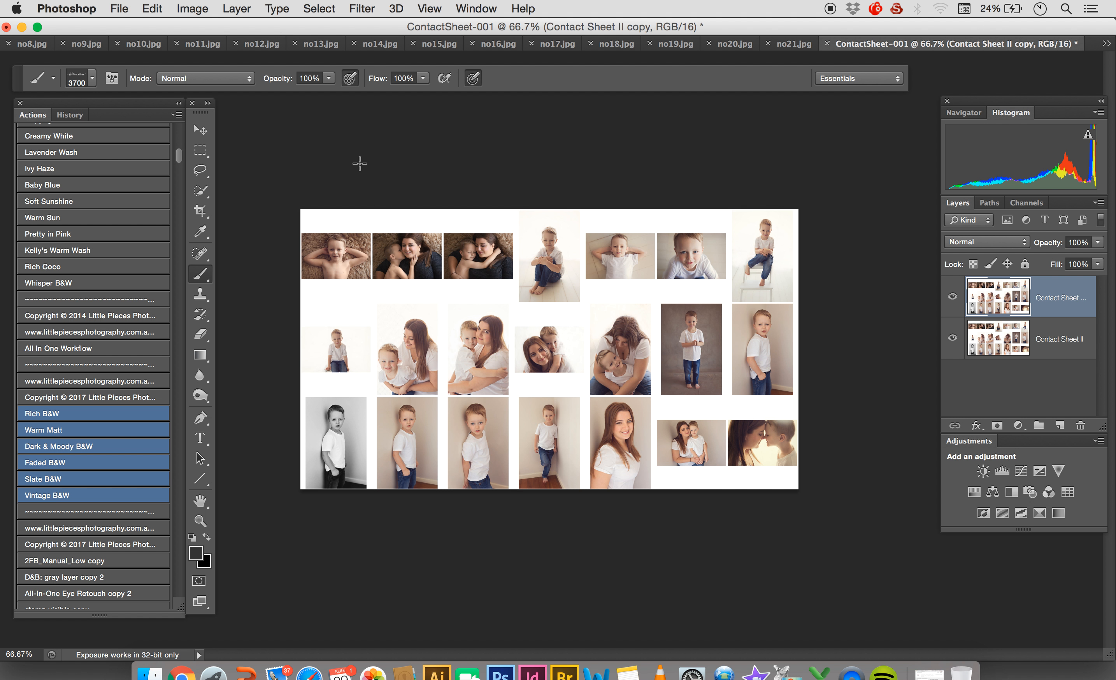
right_click(200, 273)
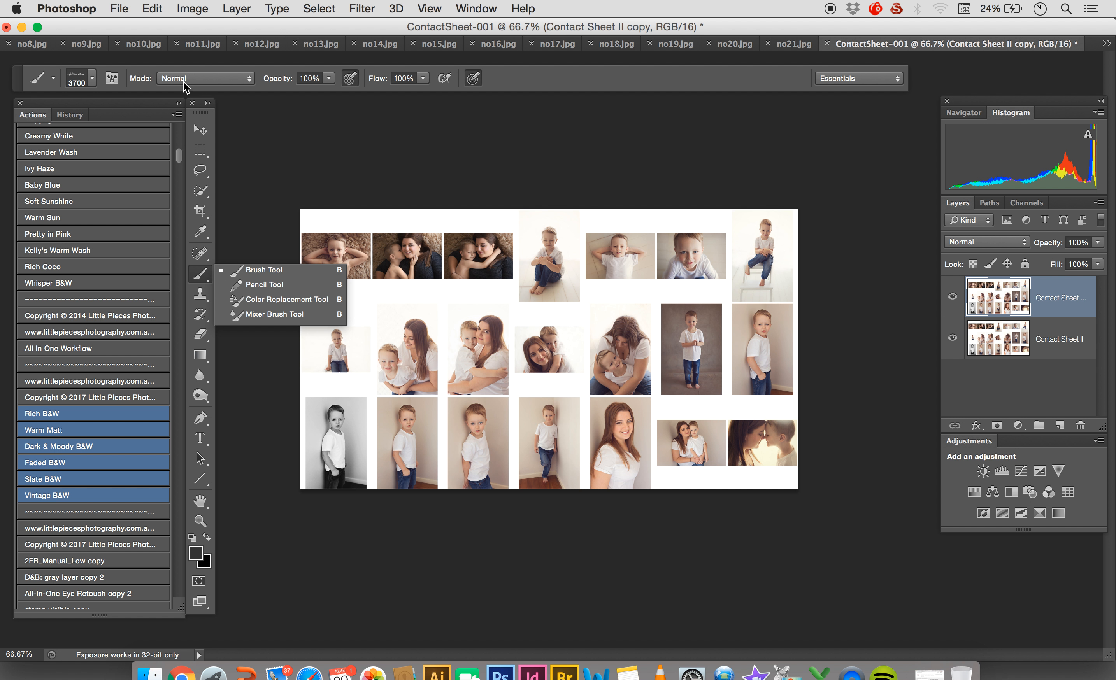
left_click(93, 79)
left_click(179, 205)
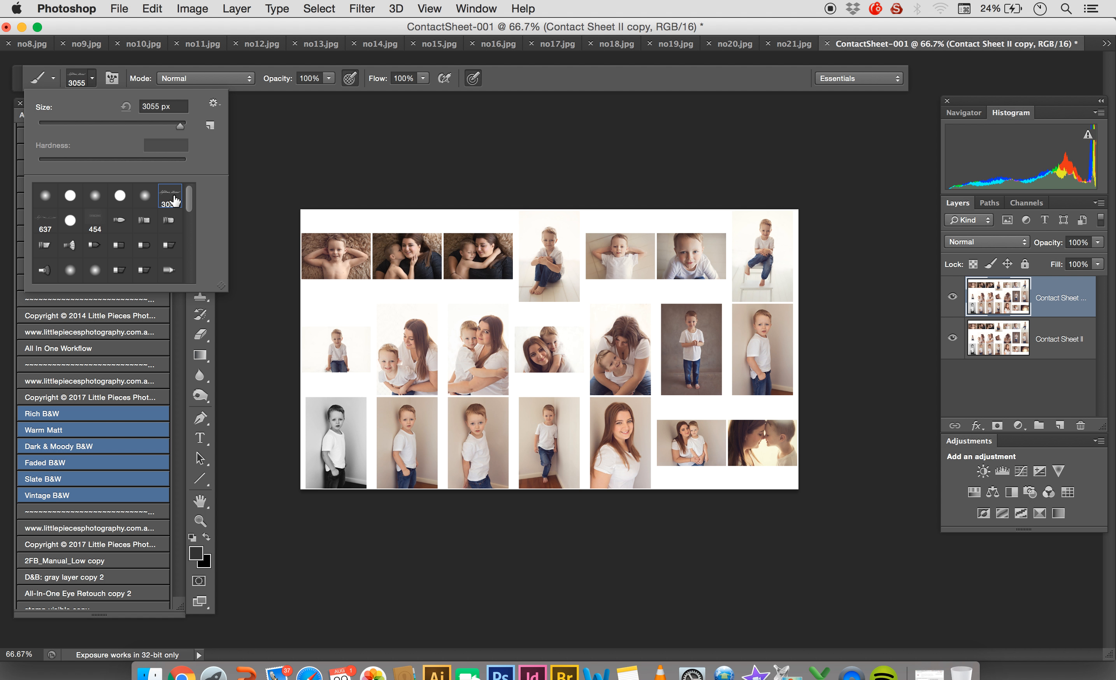
left_click_drag(181, 131, 86, 128)
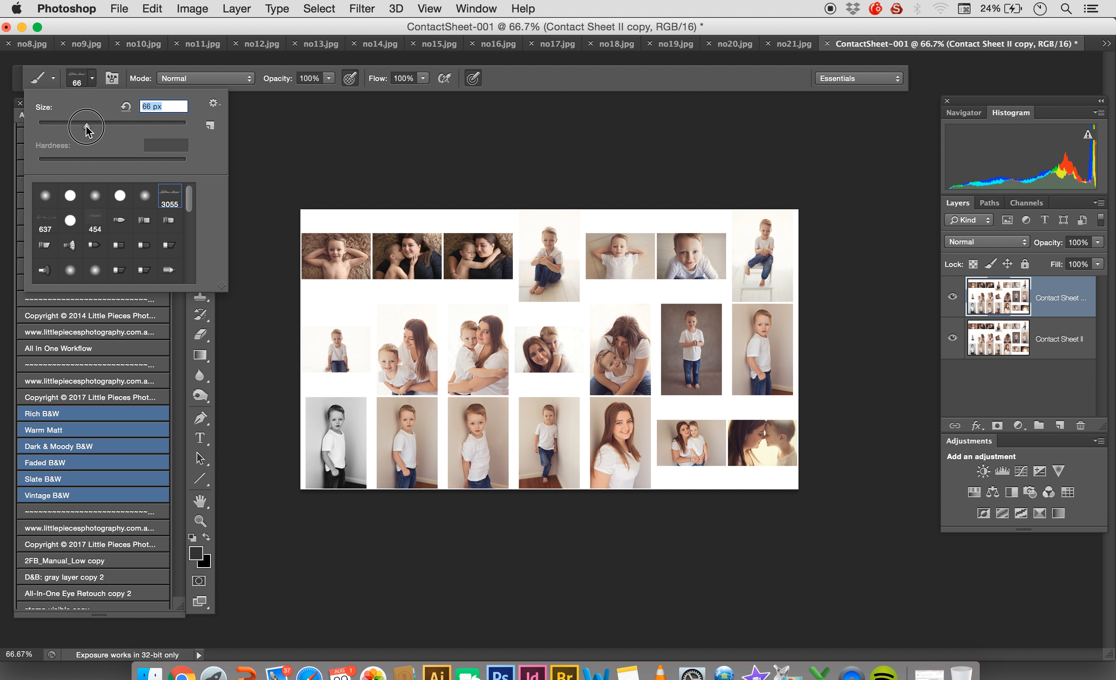
left_click(319, 168)
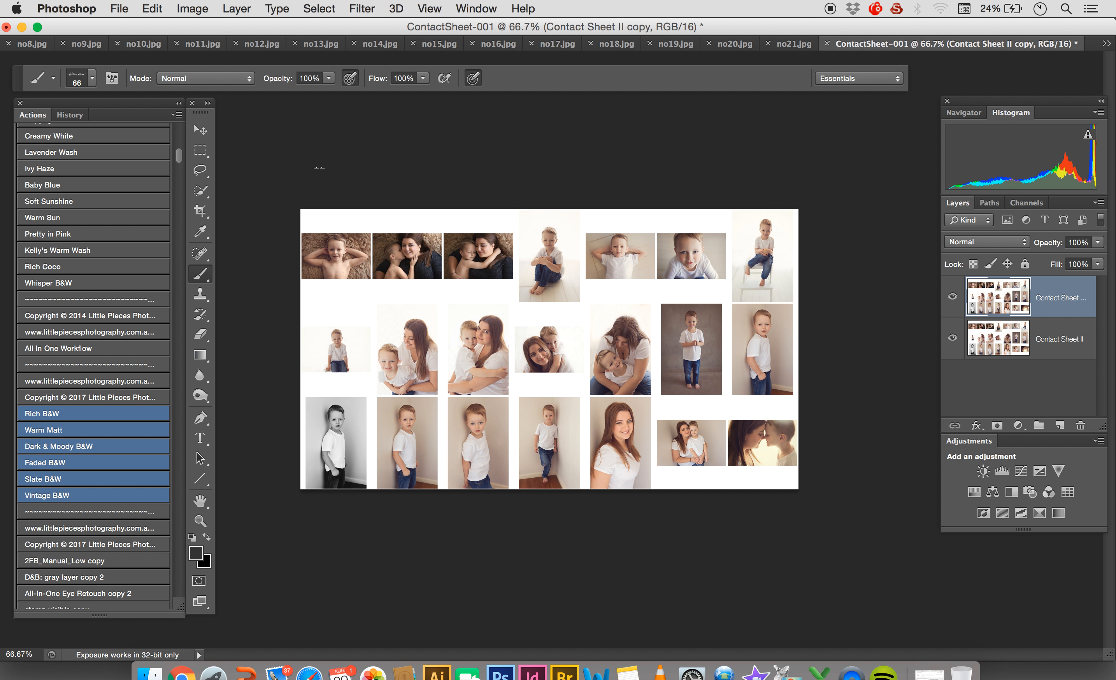
Enlarge the logo brush to 800 px and stamp the lifetime stories logo twice over the left half of the contact sheet.
key("bracketright")
key("bracketright")
key("bracketright")
key("bracketright")
key("bracketright")
key("bracketright")
key("bracketright")
key("bracketright")
key("bracketright")
key("bracketright")
key("bracketright")
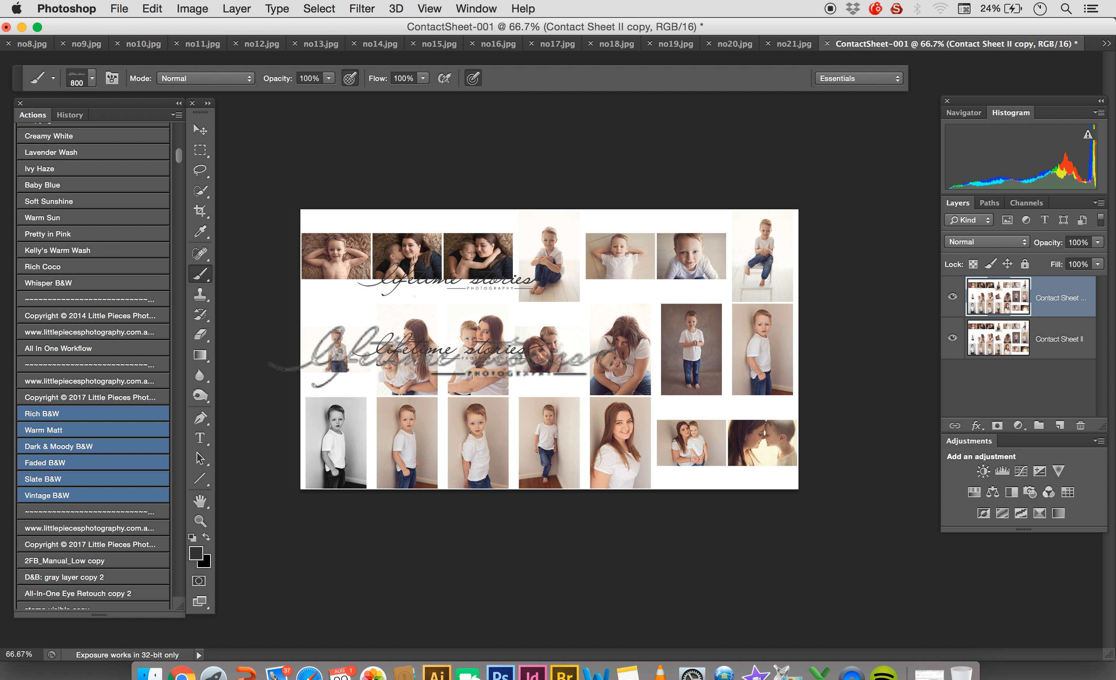
Stamp the lifetime stories logo repeatedly over the remaining photos in all three rows of the contact sheet.
left_click(417, 404)
left_click(452, 452)
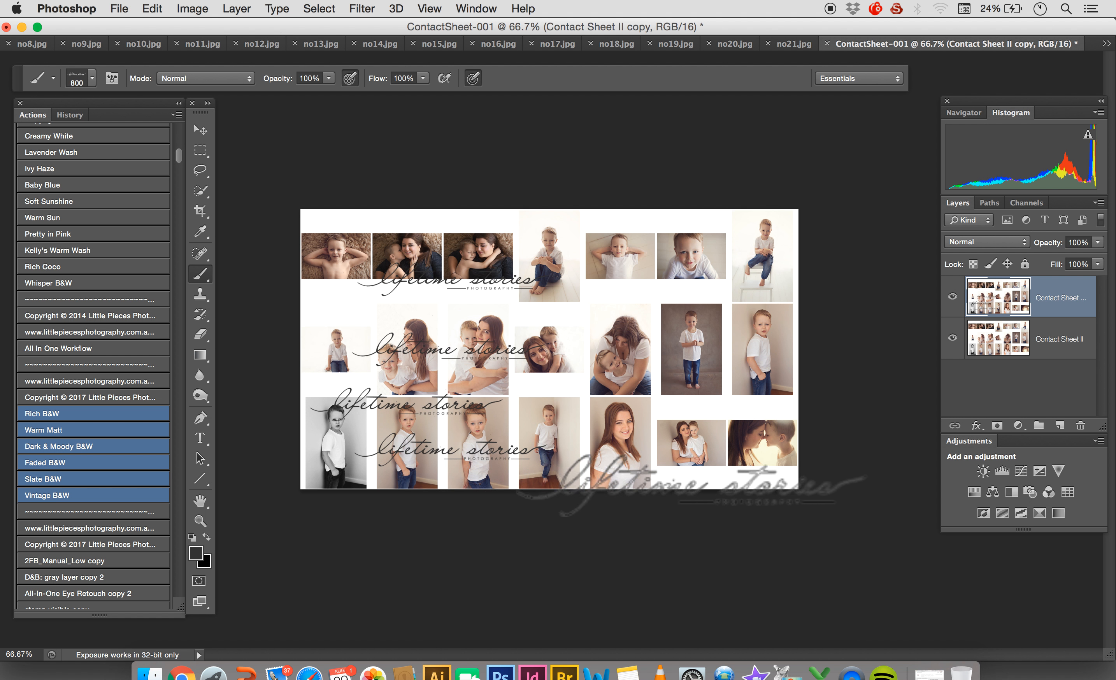
left_click(663, 410)
left_click(717, 446)
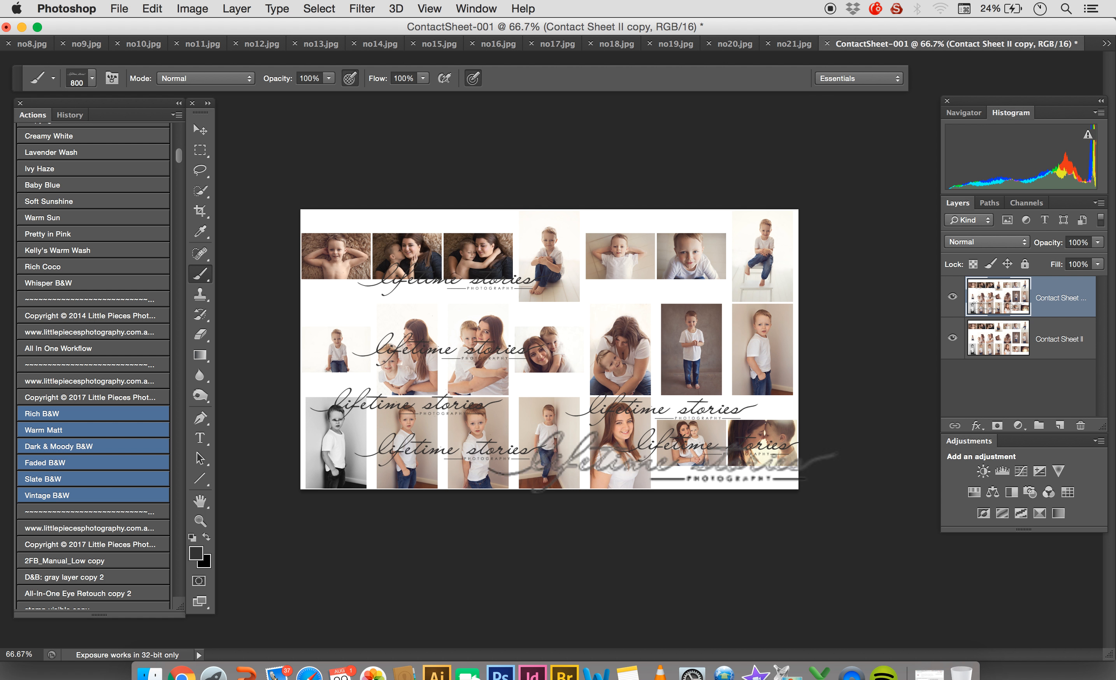
left_click(688, 348)
left_click(697, 263)
left_click(635, 227)
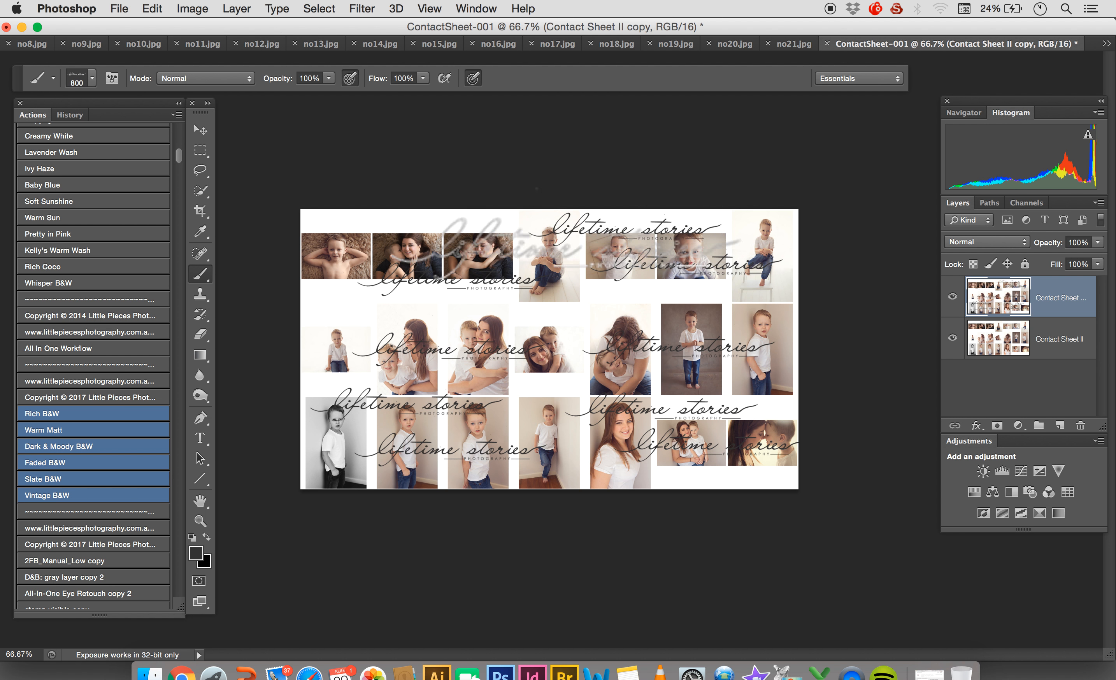
left_click(455, 227)
left_click(399, 294)
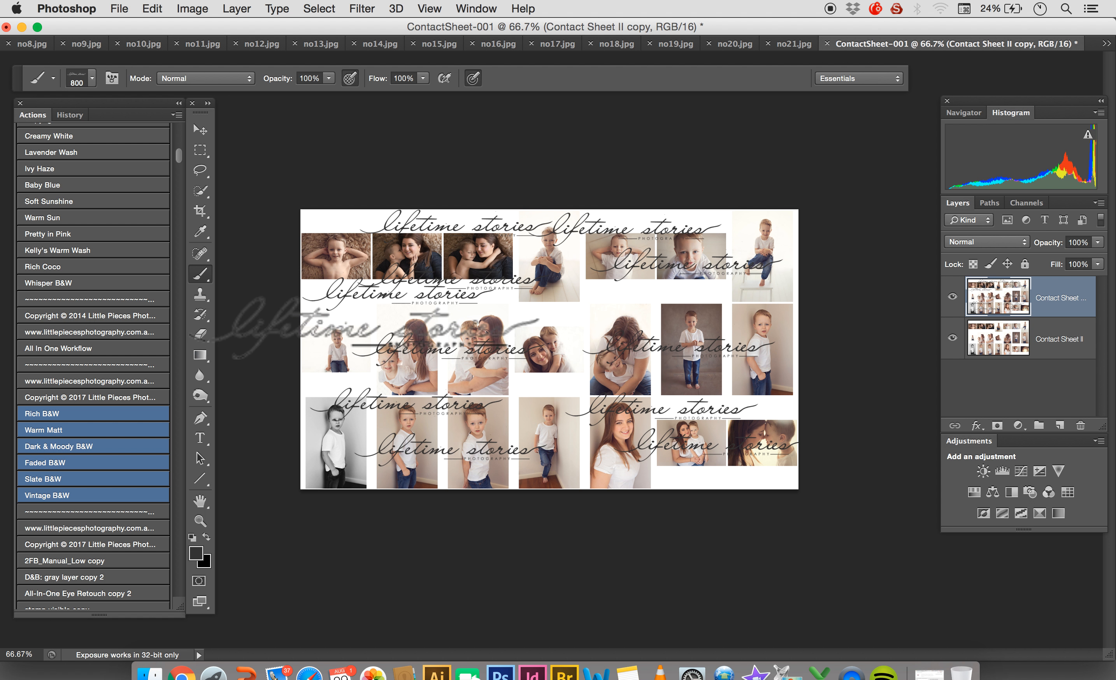
left_click(366, 319)
left_click(681, 303)
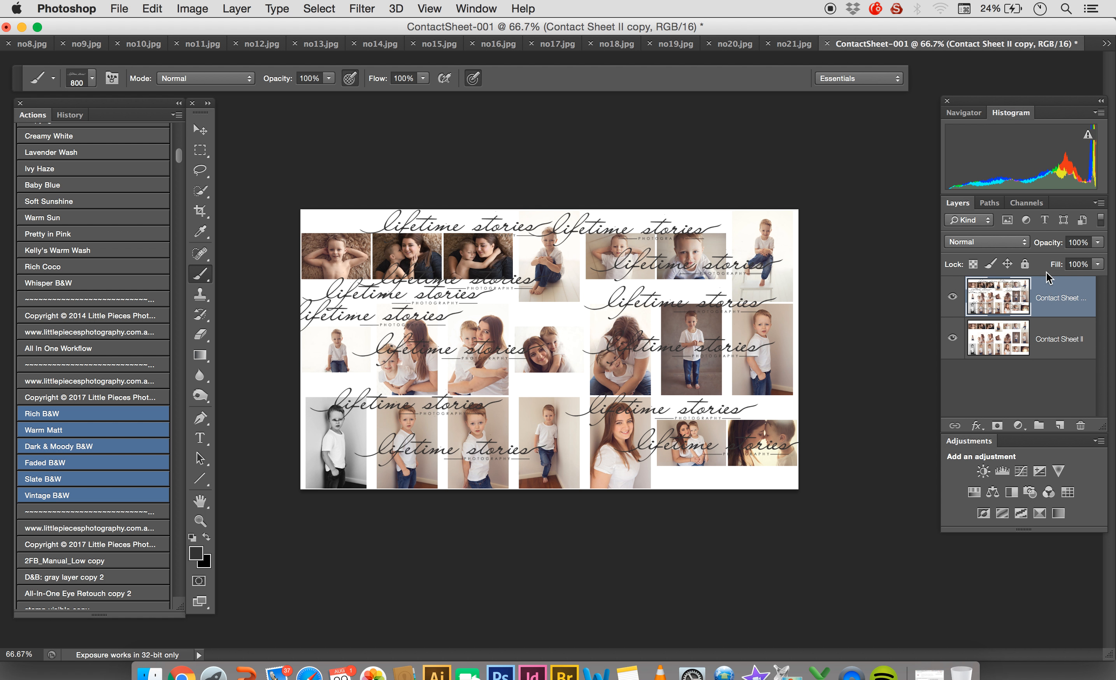
Lower the watermarked layer's opacity to 33% and stamp two more logos over the bottom row of photos.
left_click(1098, 243)
left_click_drag(1099, 264, 1060, 264)
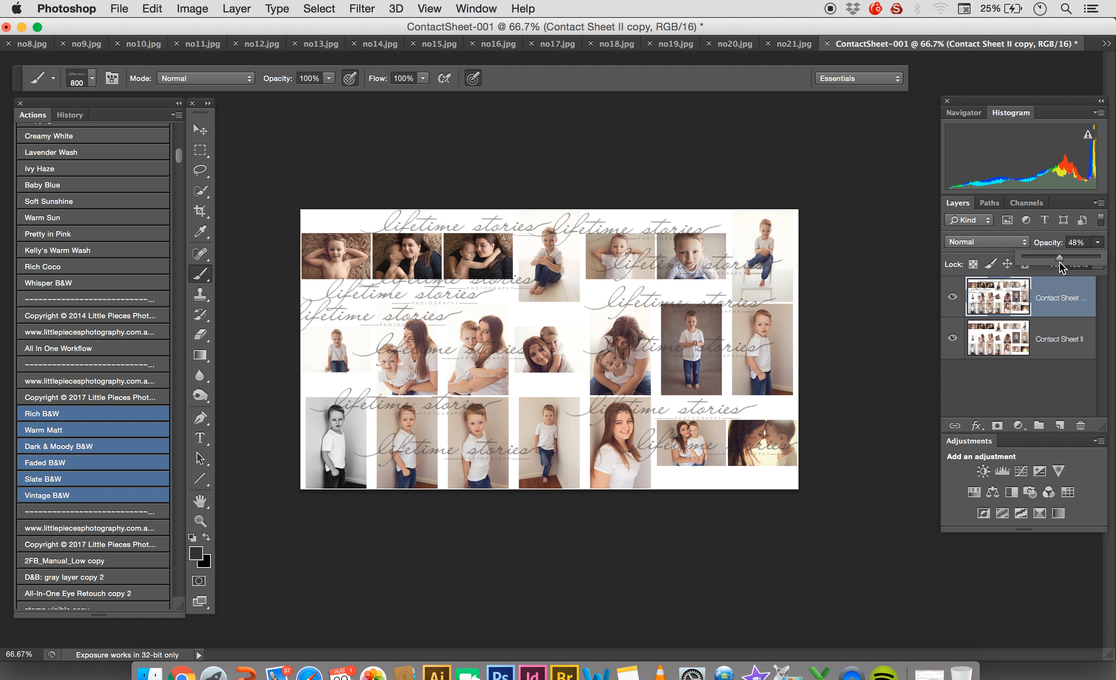
left_click_drag(1050, 260, 1049, 260)
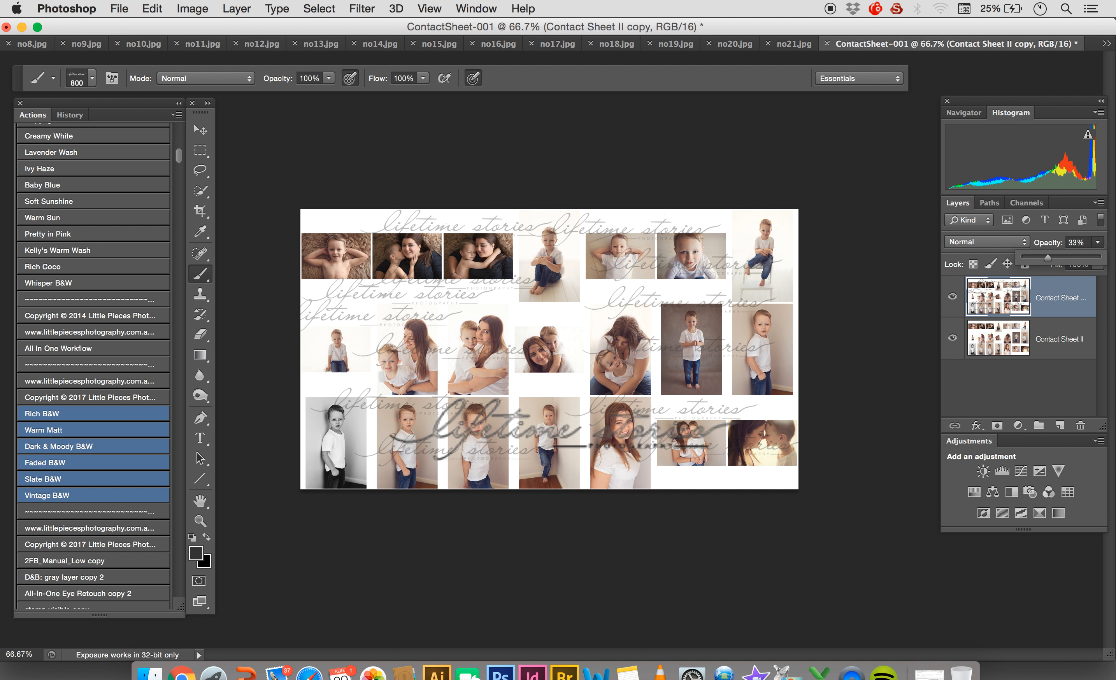
left_click(656, 463)
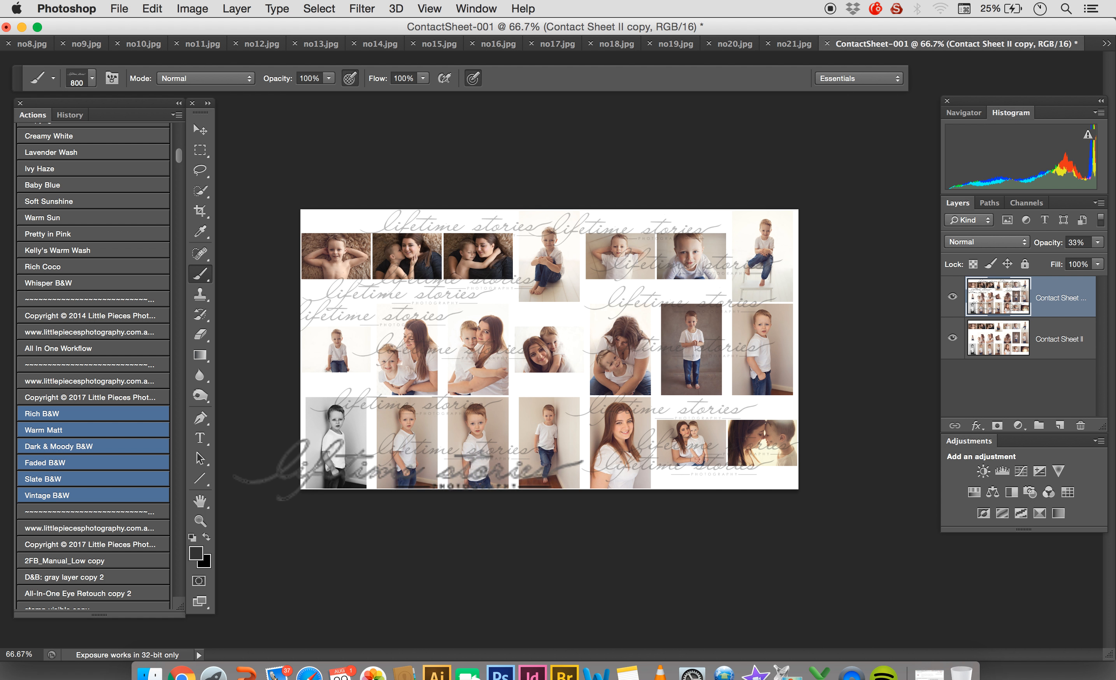
left_click(390, 454)
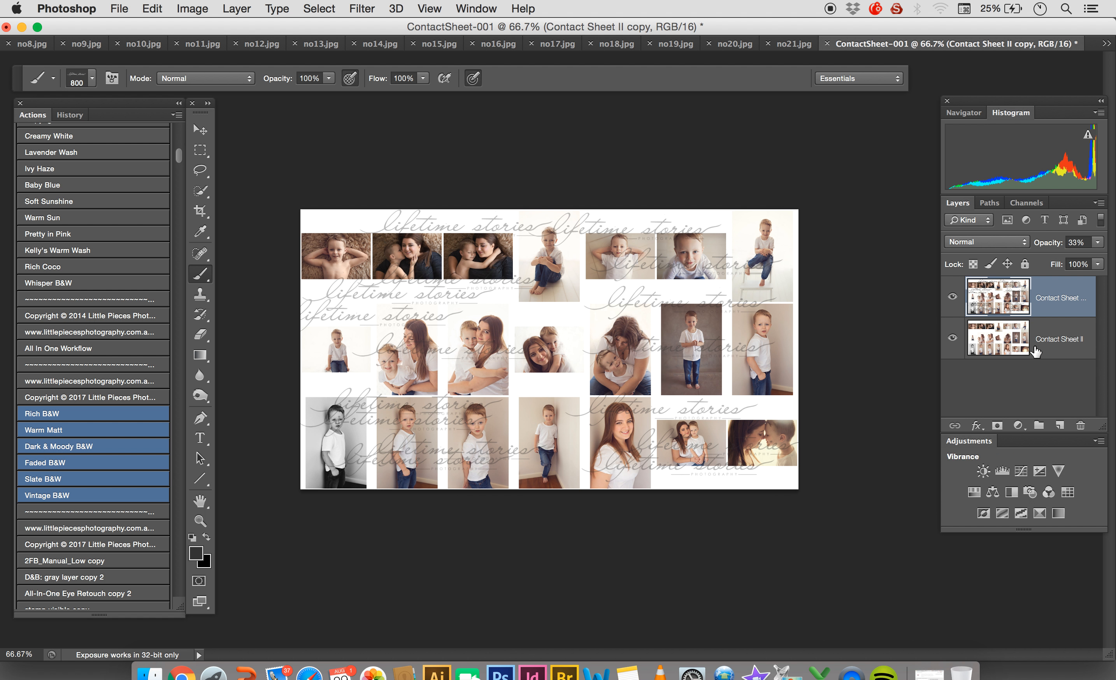
Toggle the watermarked layer's visibility to compare the contact sheet with and without the logos.
left_click(953, 298)
left_click(954, 299)
left_click(953, 302)
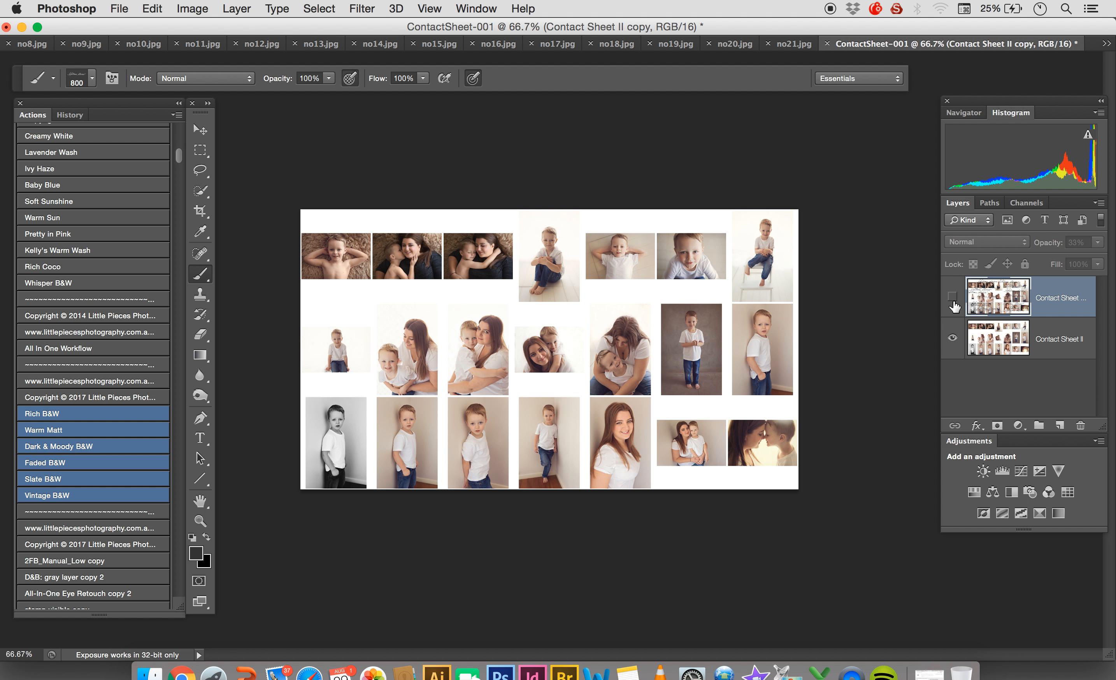